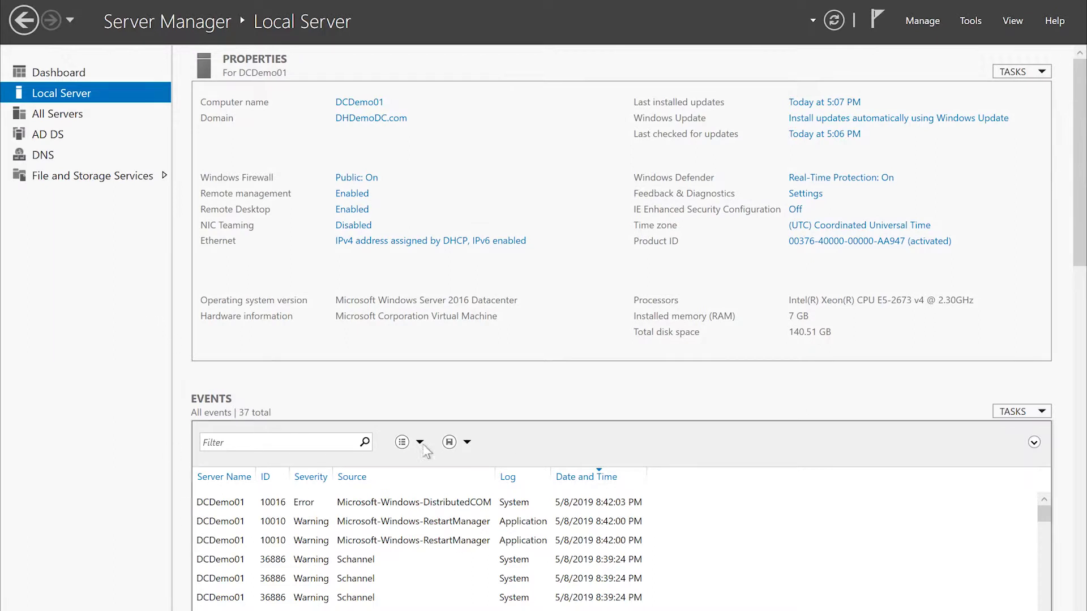
Select the Demo user in the Users list, then minimize ADUC and restore Internet Explorer.
left_click(463, 291)
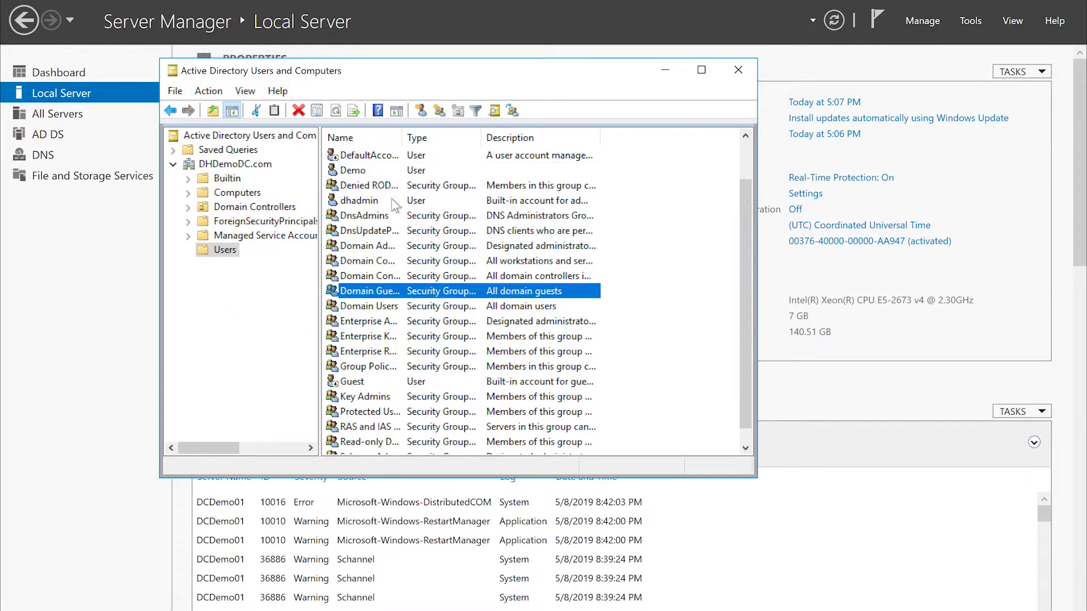
left_click(381, 174)
scroll(409, 246, "up", 1)
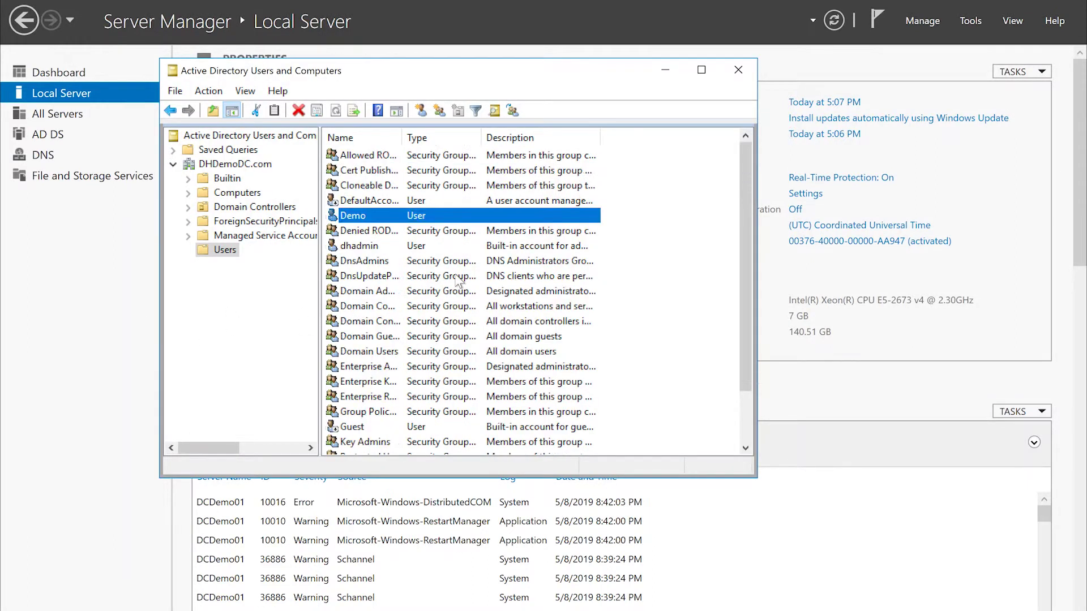
scroll(424, 255, "down", 2)
scroll(402, 433, "up", 2)
left_click(361, 225)
left_click(667, 72)
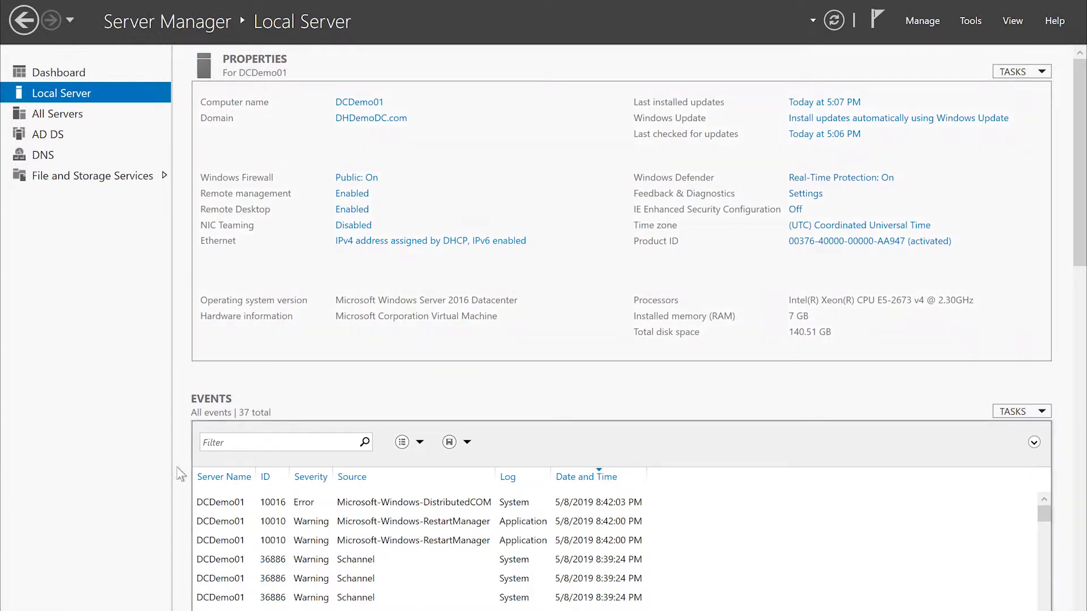
left_click(85, 582)
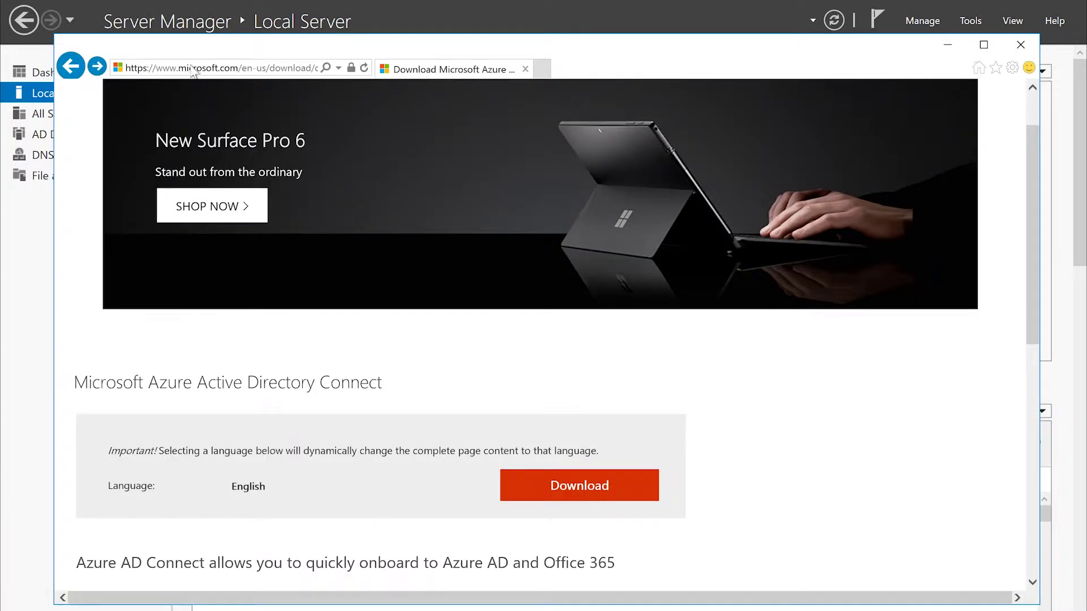
Go back to the results, open Microsoft's Azure AD Connect download, dismiss protected mode, minimize IE.
left_click(72, 67)
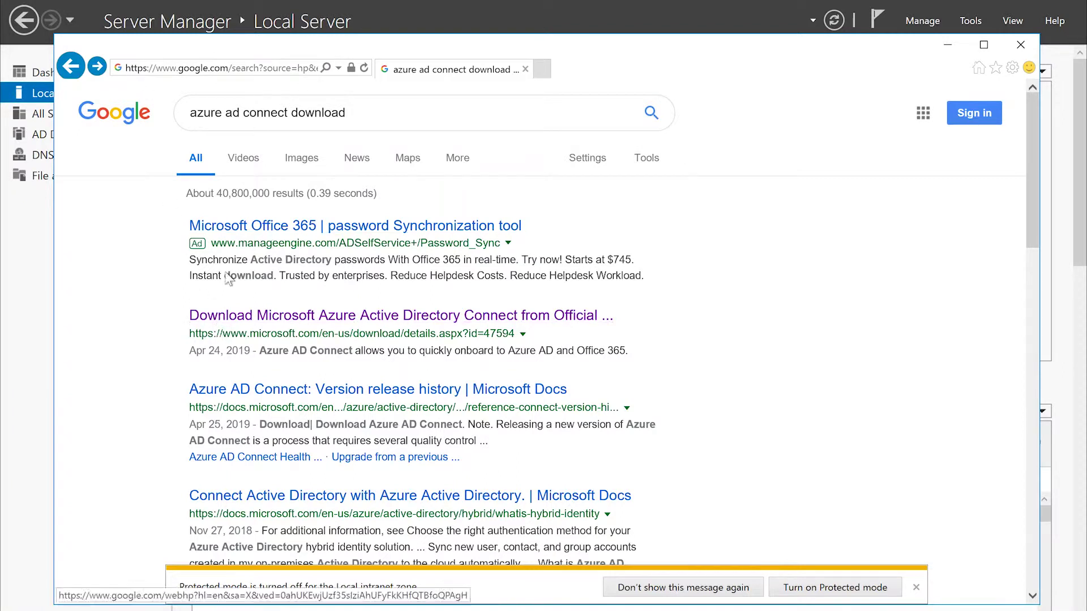
left_click(243, 316)
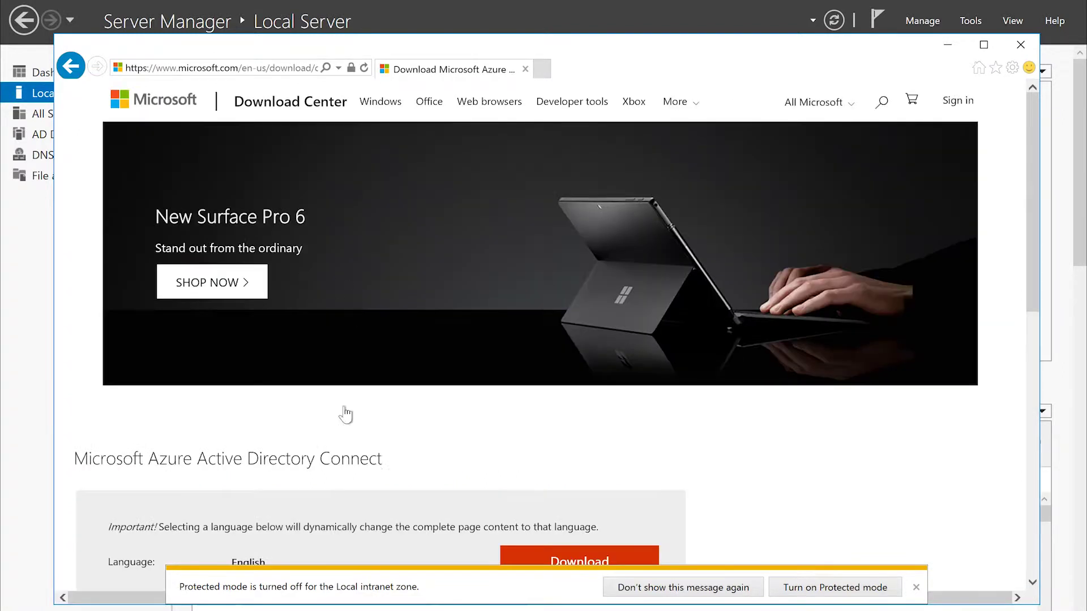
scroll(635, 463, "down", 1)
scroll(527, 449, "down", 2)
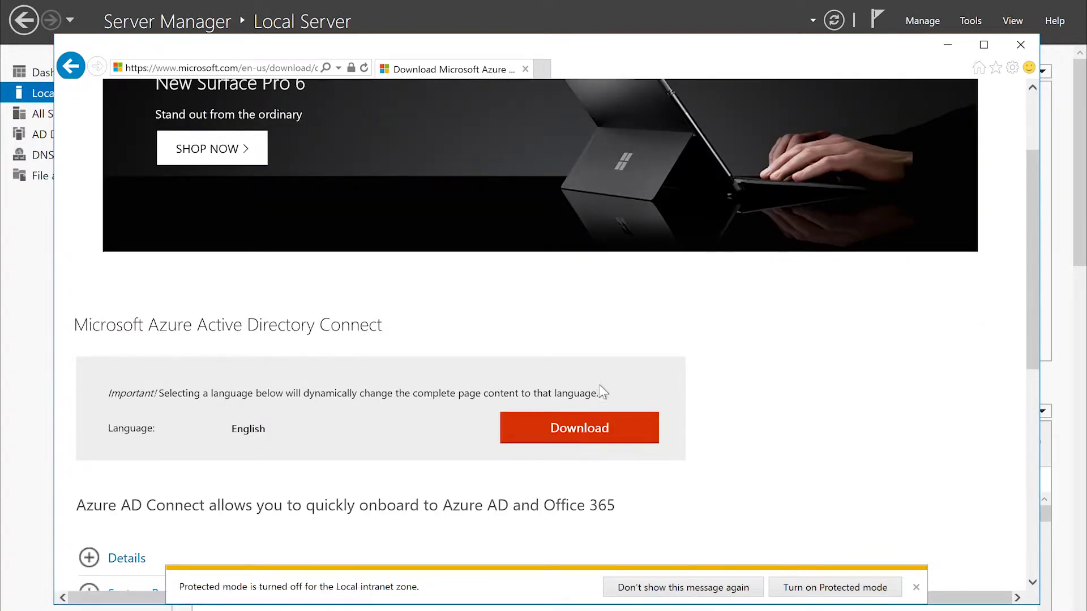
left_click(916, 587)
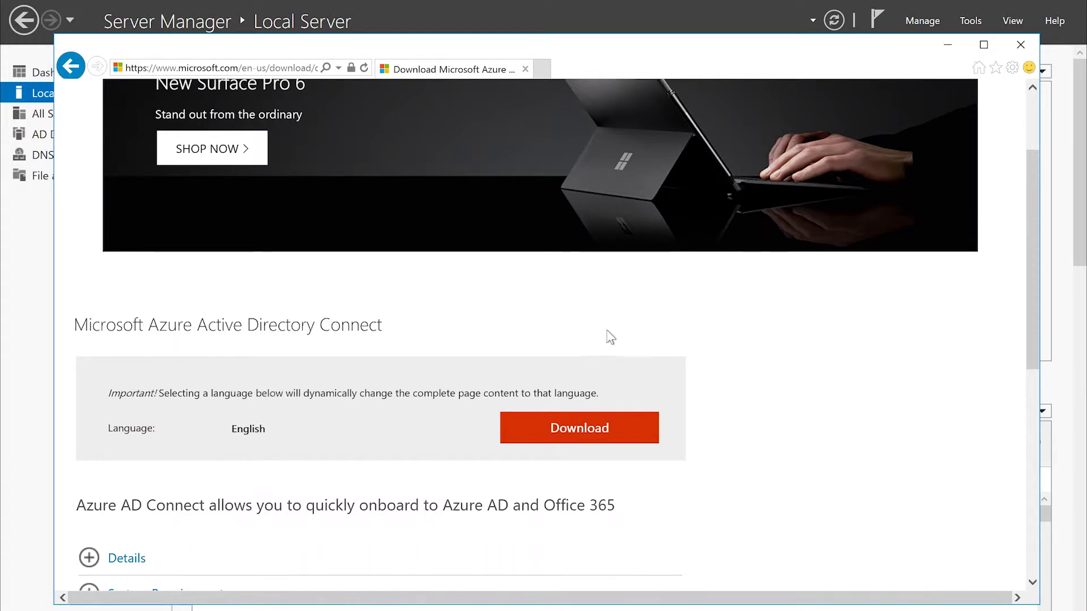
left_click(948, 44)
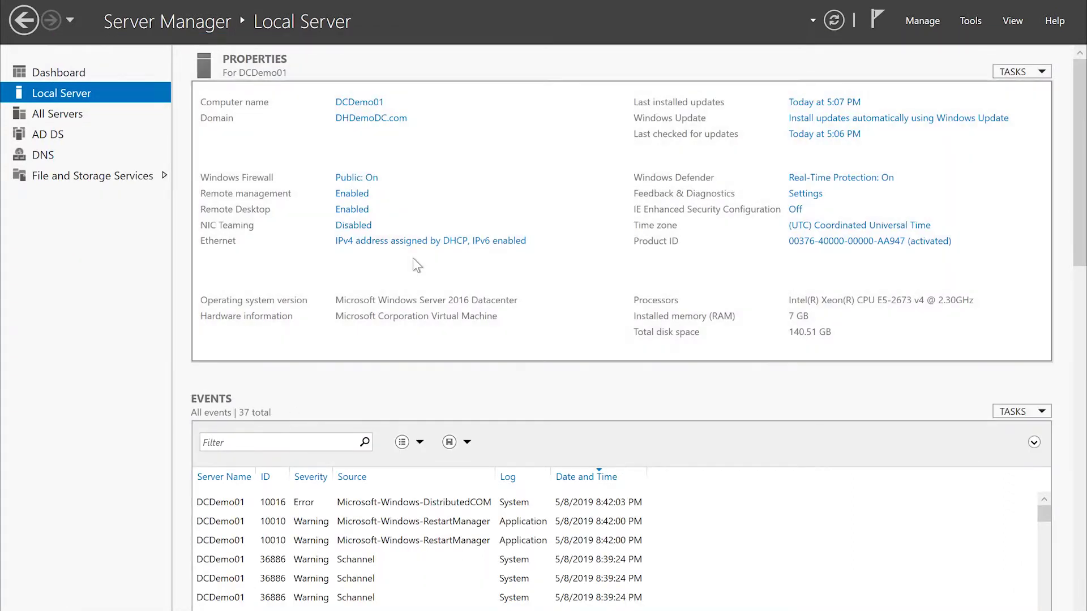
Run AzureADConnect.msi from View Downloads, close the list, and center the setup wizard.
key("alt+Tab")
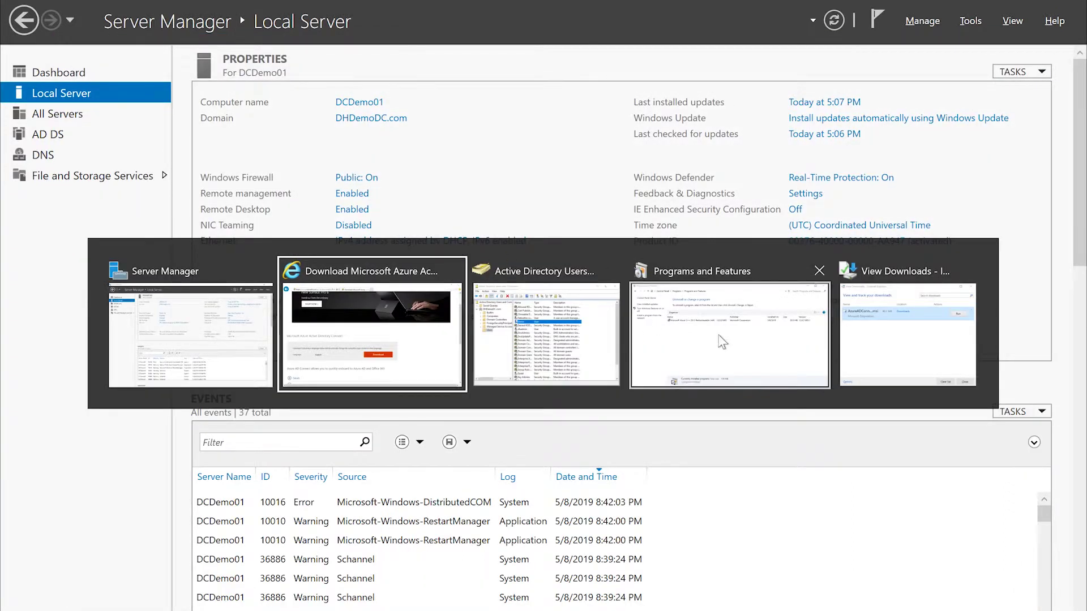
left_click(907, 336)
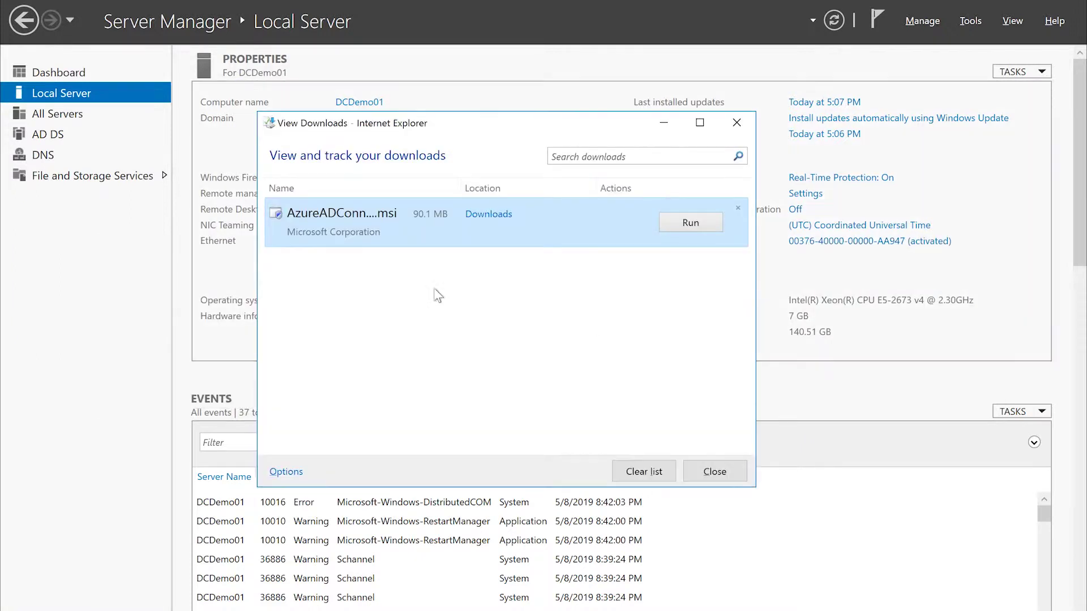
left_click(693, 219)
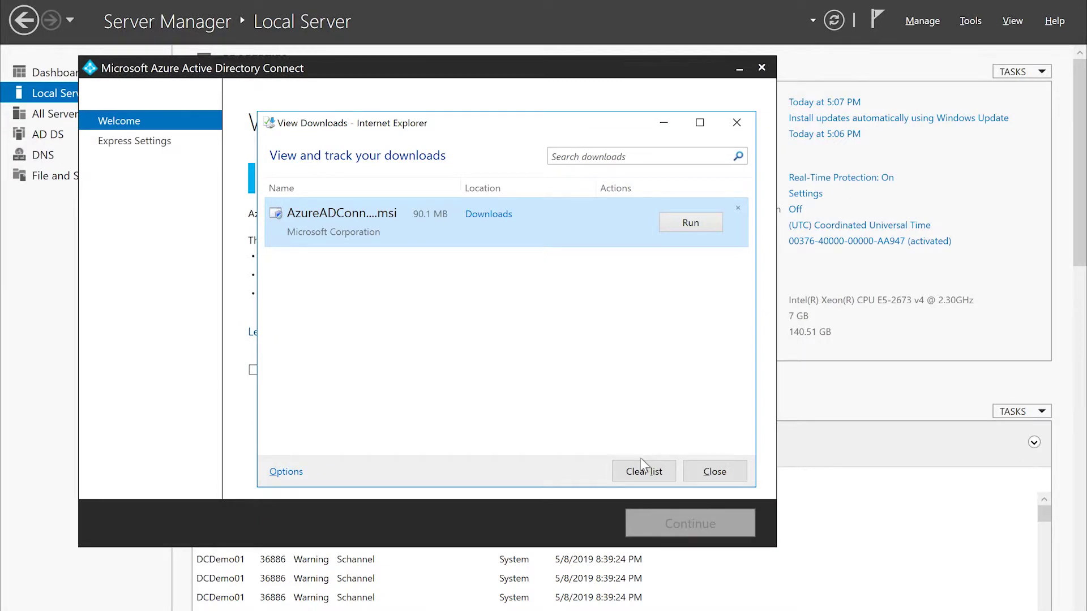
left_click(671, 121)
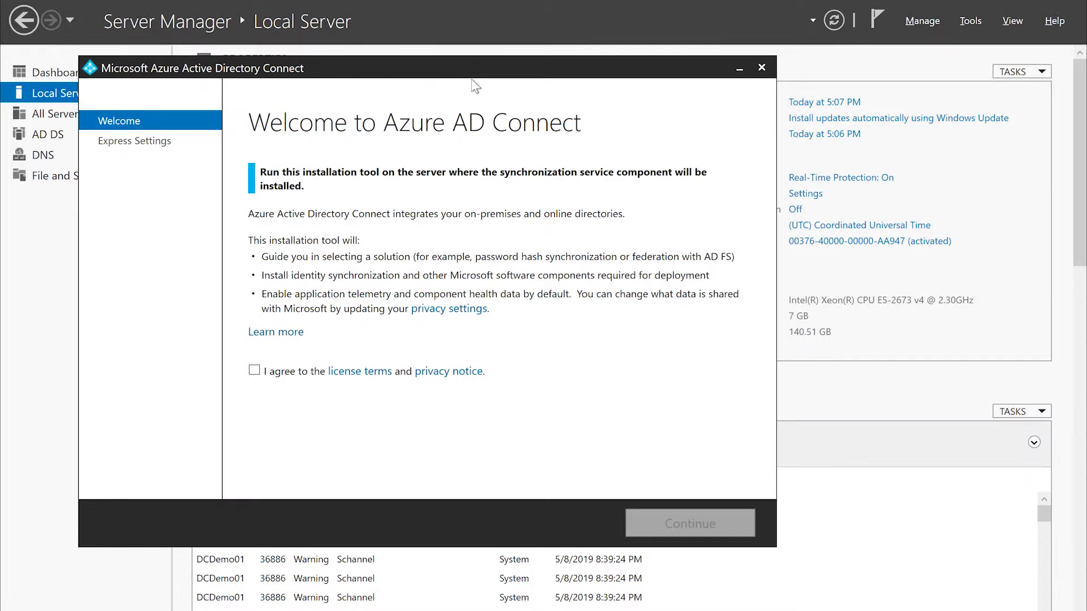
left_click_drag(472, 75, 582, 92)
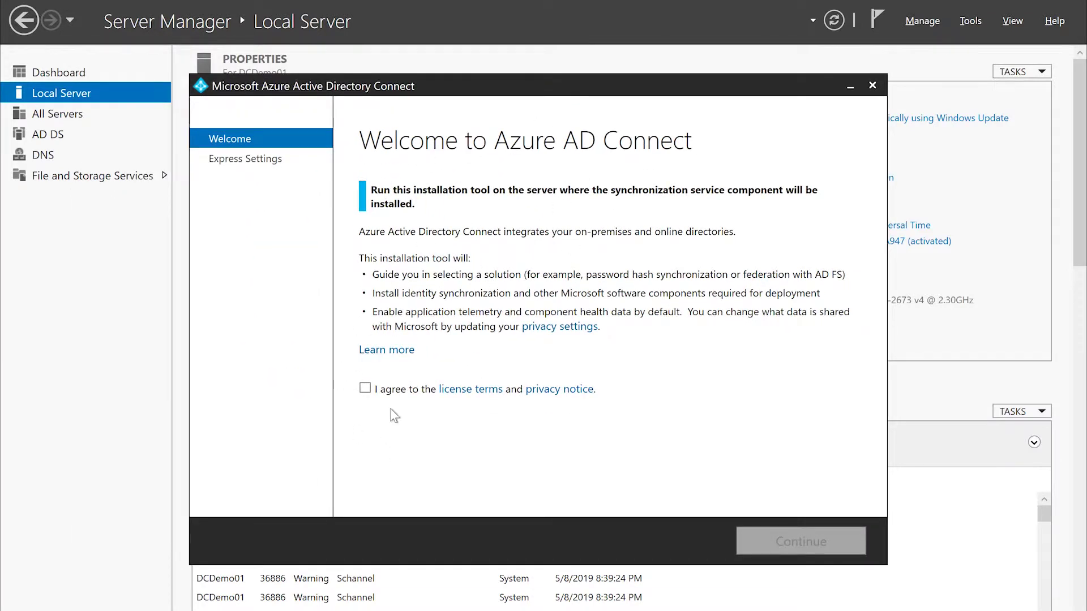
Accept the license terms and privacy notice and continue on to the setup options.
left_click(364, 389)
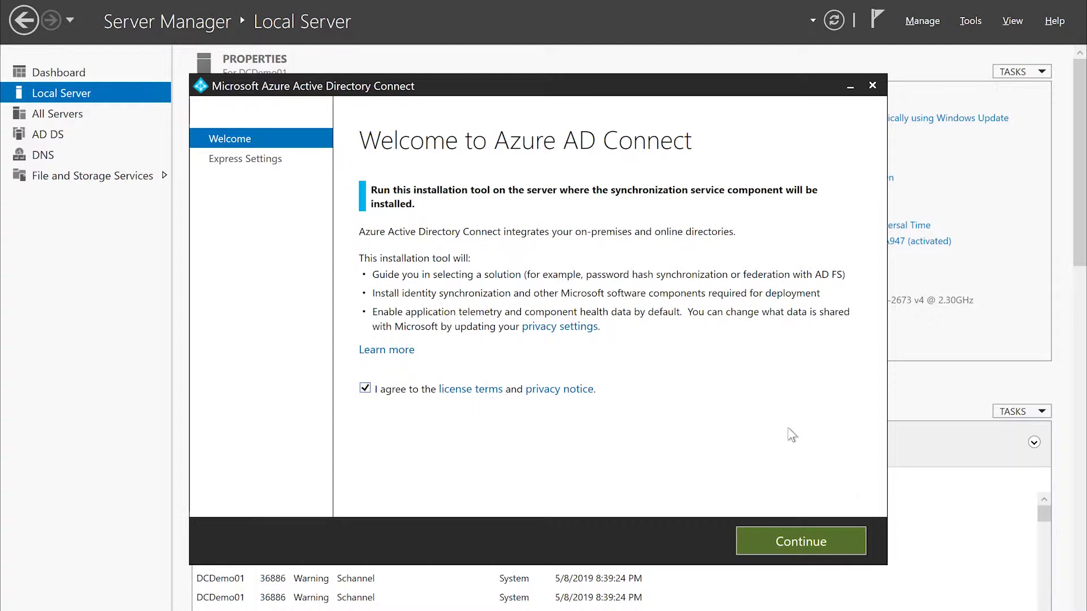
left_click(823, 544)
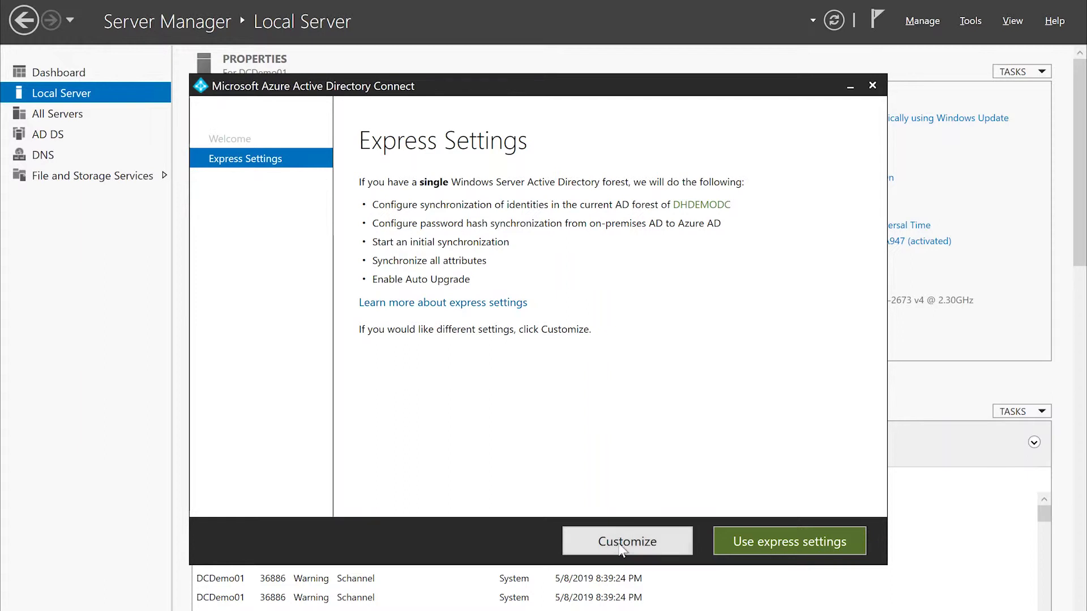
left_click(645, 541)
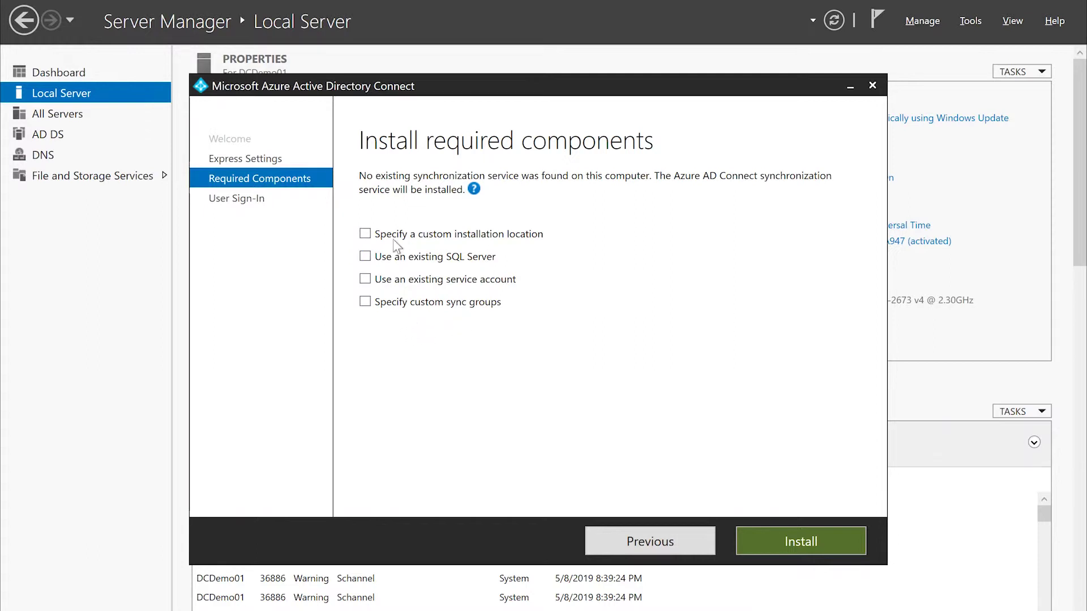
Continue to the Express Settings overview for the DHDEMODC forest.
left_click(624, 543)
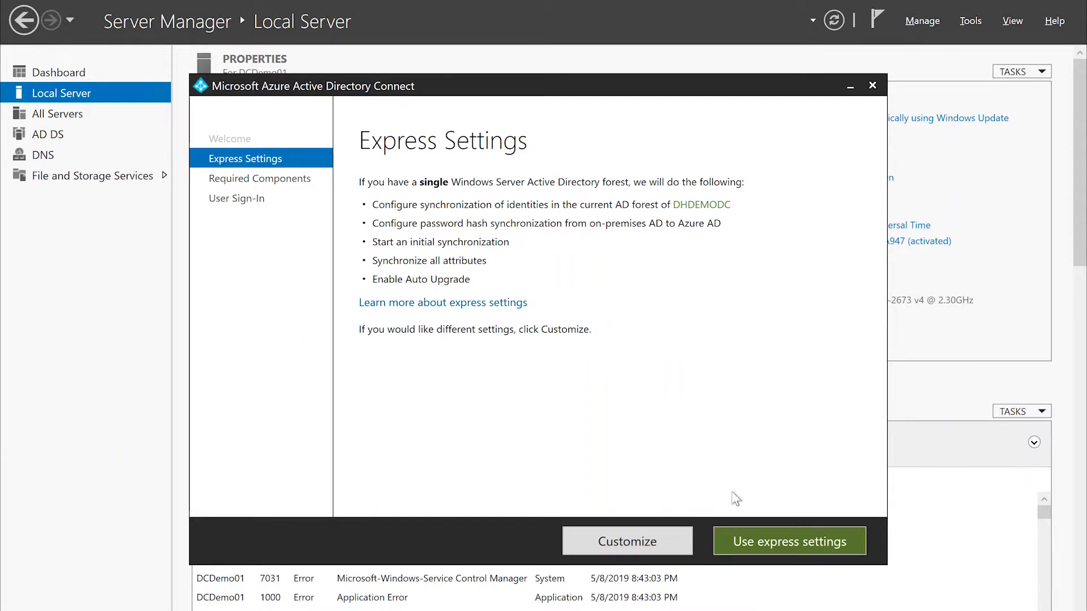
Use express settings and sign in with the Azure AD global administrator username and password.
left_click(753, 544)
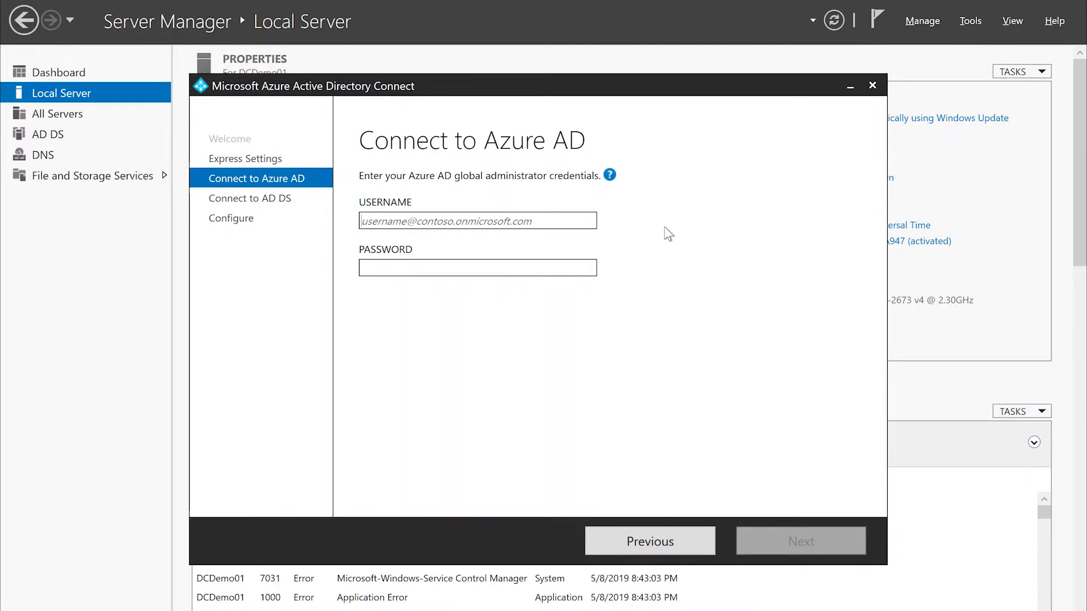
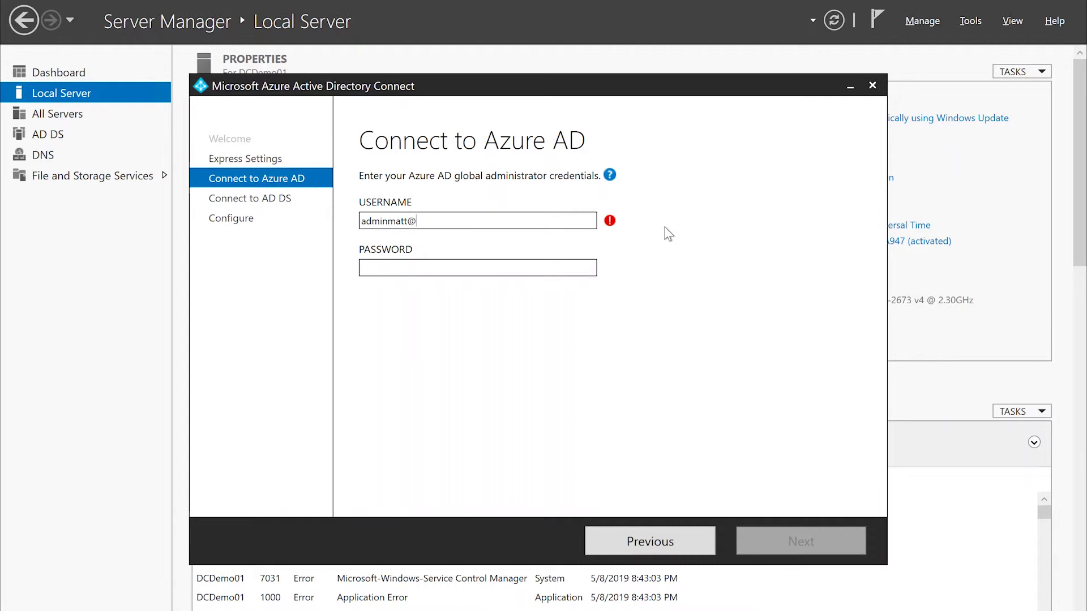
key("Tab")
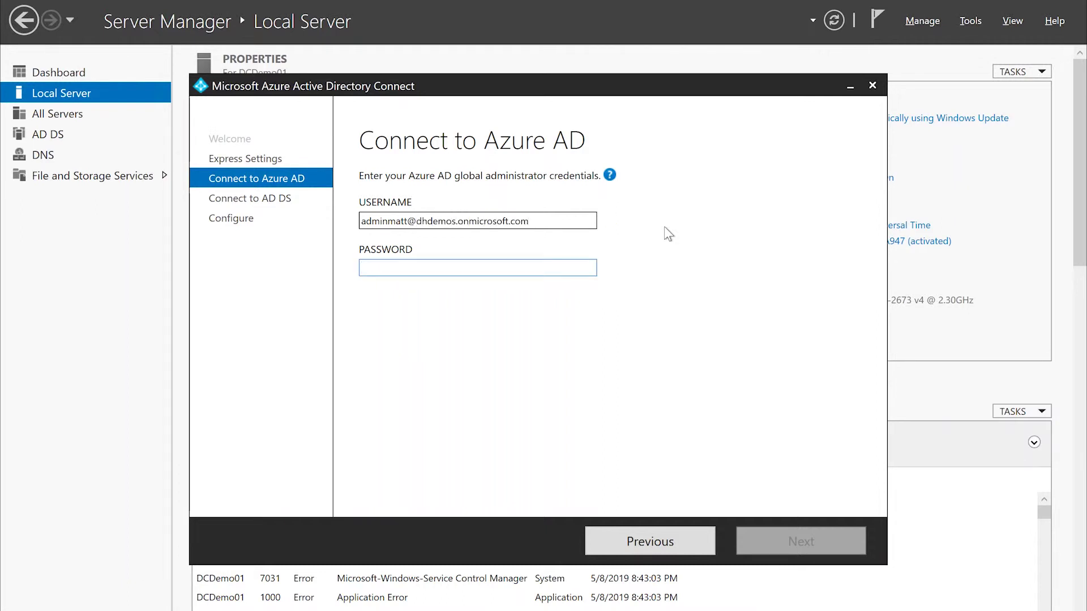
type("•••")
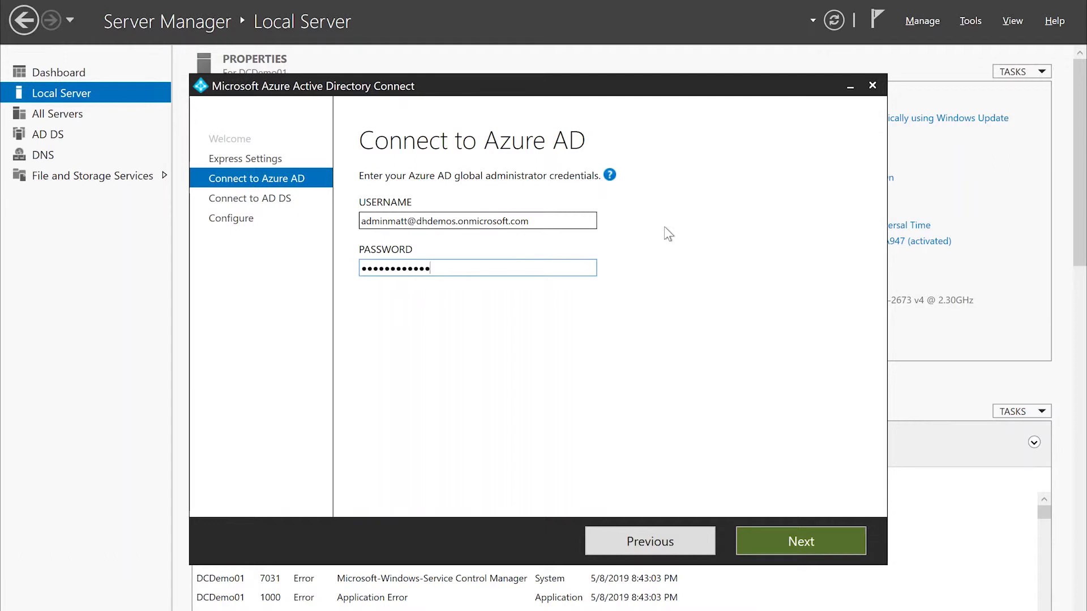
type("••••")
left_click(797, 535)
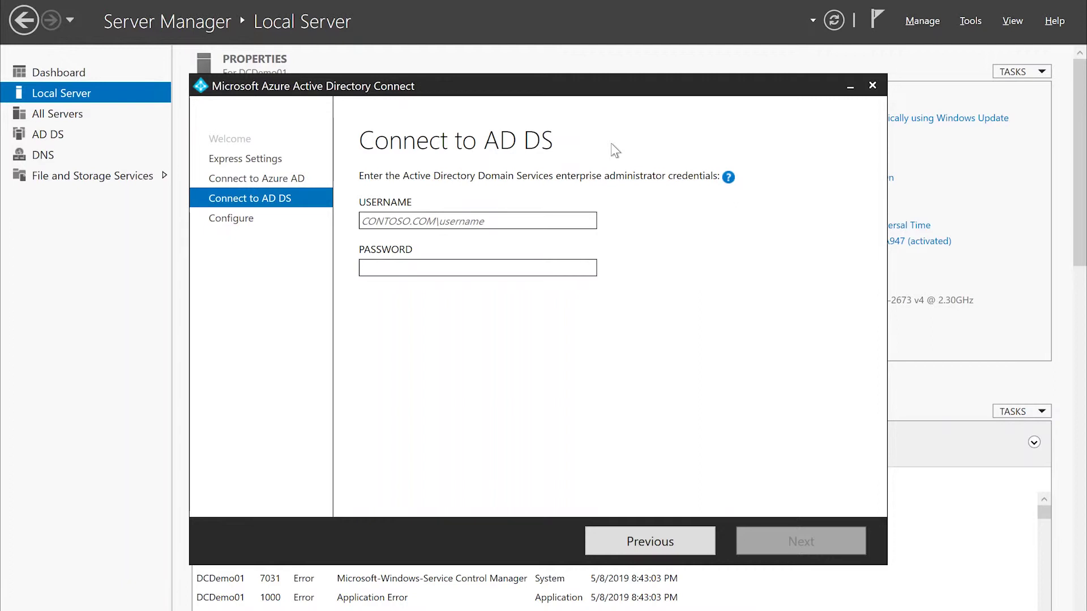
type("dhdemodc\\")
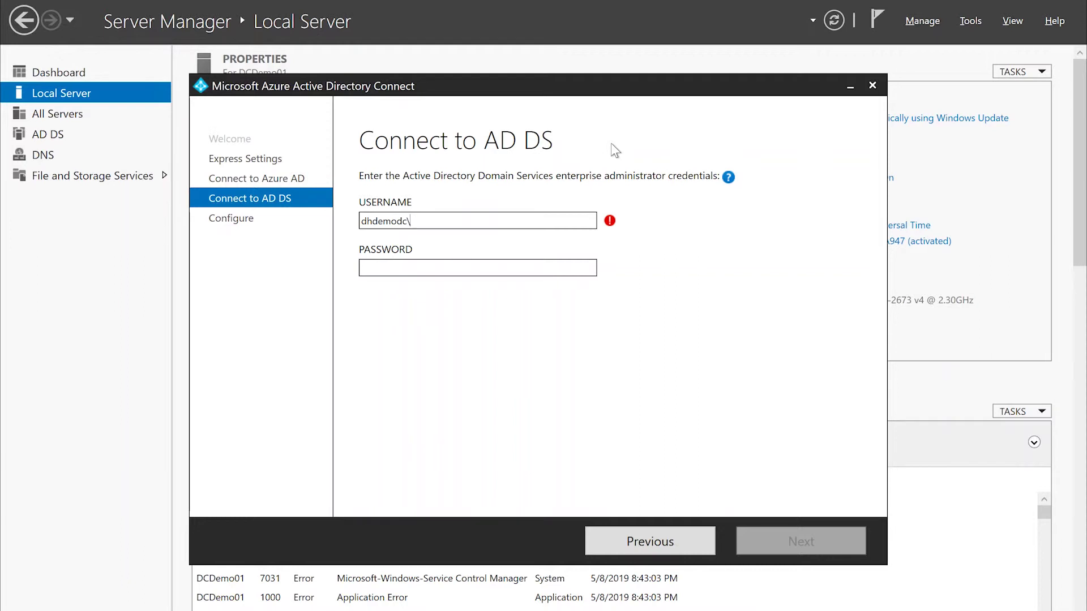
type(".com")
type("dhadmin")
Enter the DHDEMODC.COM enterprise admin credentials as DOMAIN\username with password and continue.
key("Tab")
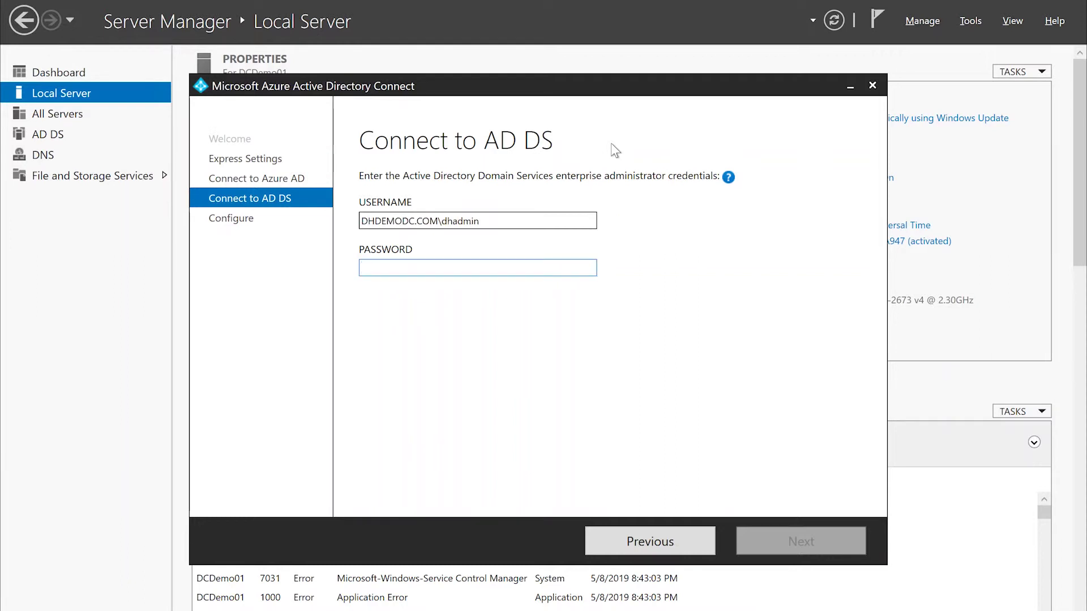
type("•")
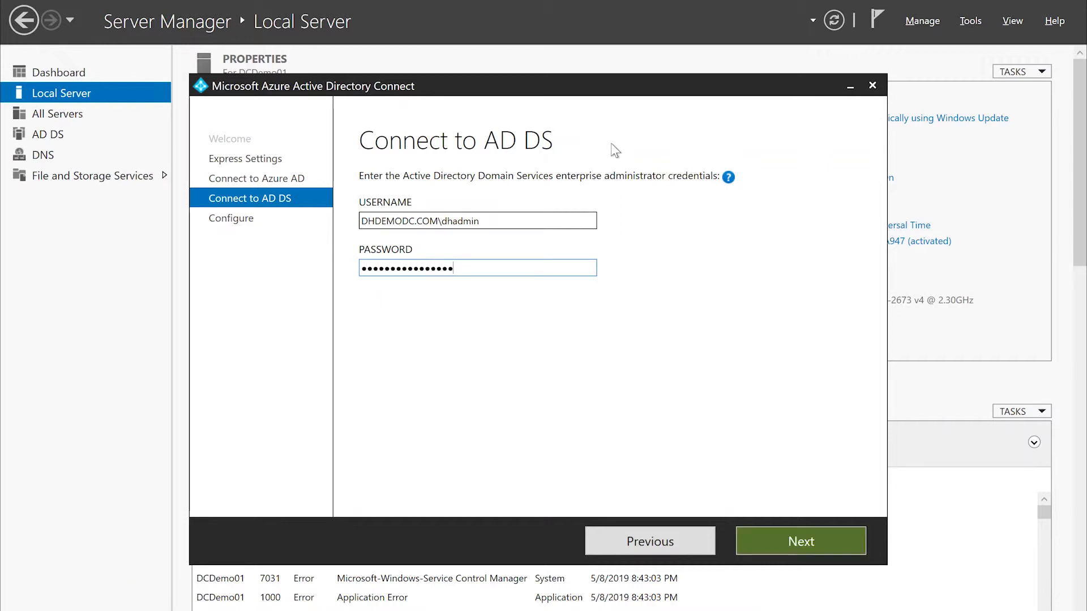
left_click(789, 538)
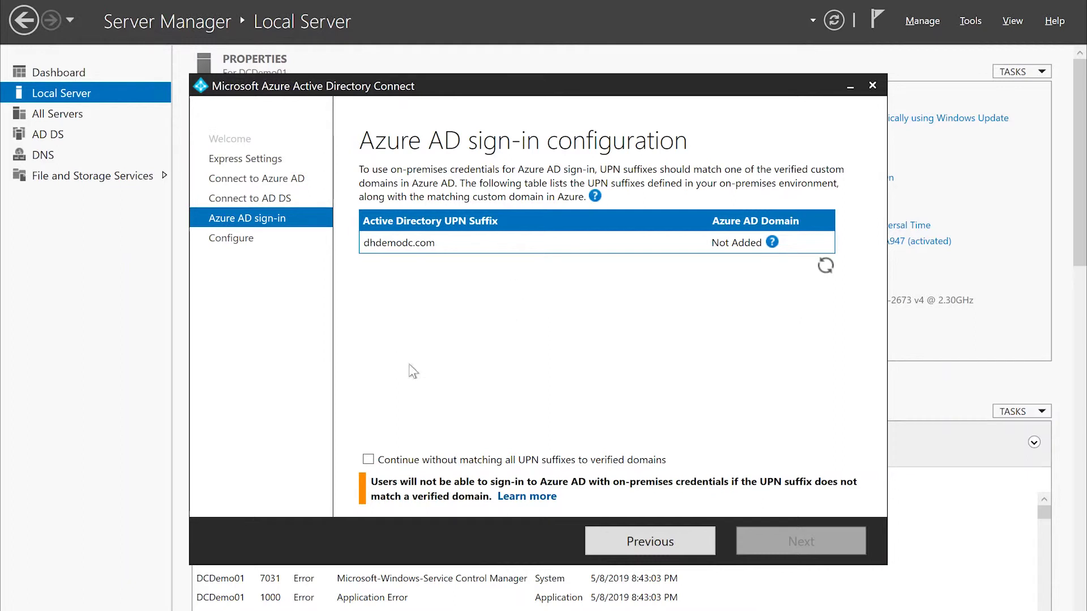
Allow continuing without matching the dhdemodc.com UPN suffix to a verified domain.
left_click(368, 460)
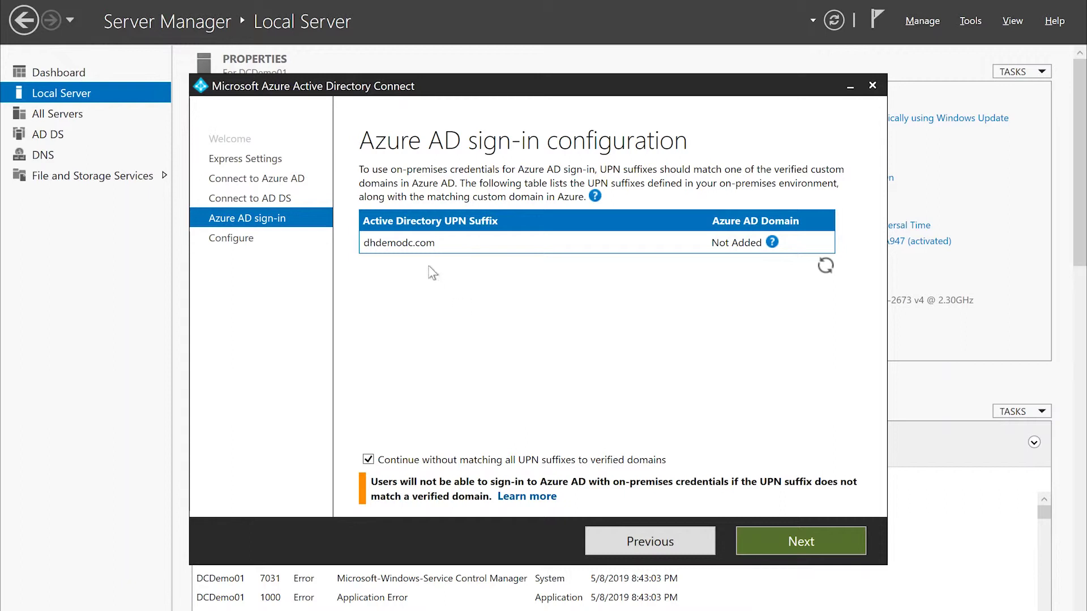
left_click(800, 544)
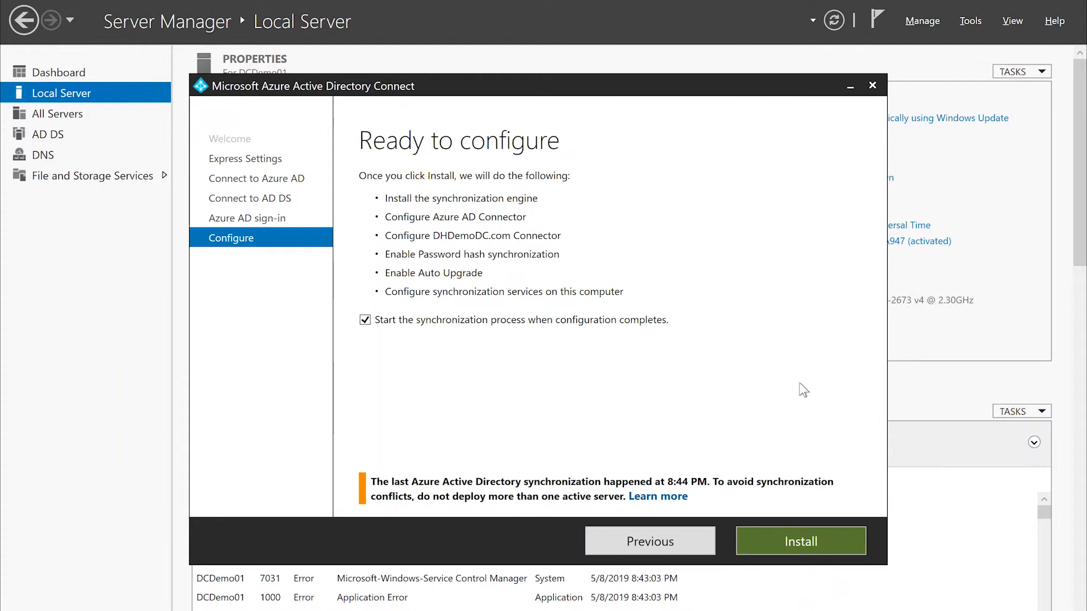
Install, wait for Configuration complete, then exit the Azure AD Connect wizard.
left_click(811, 541)
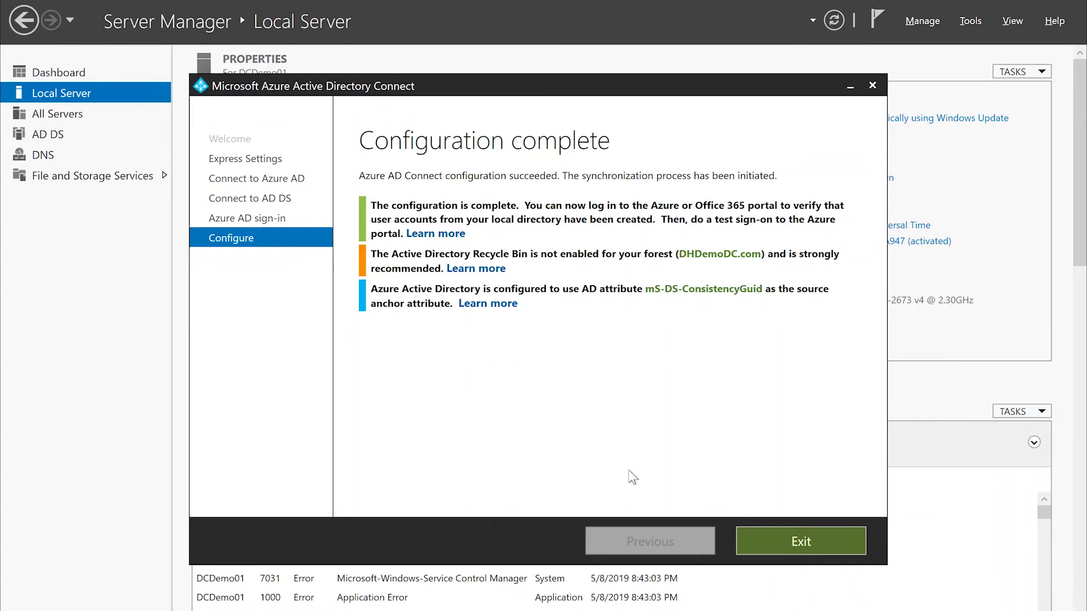
left_click(798, 541)
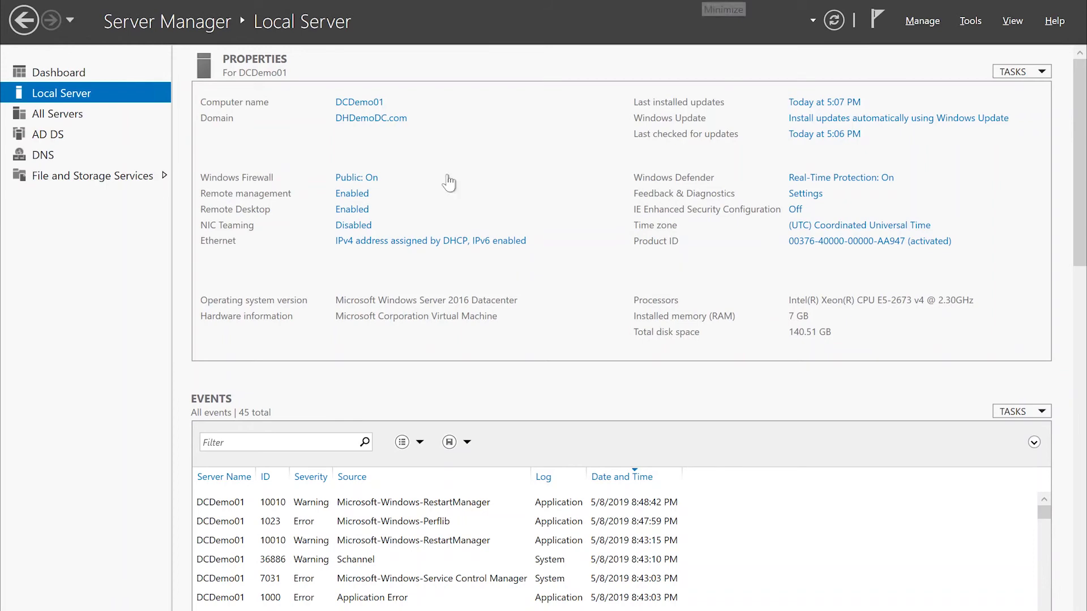
Leave the RDP session, minimize OBS, and open Azure Active Directory > Users > All users.
left_click(686, 7)
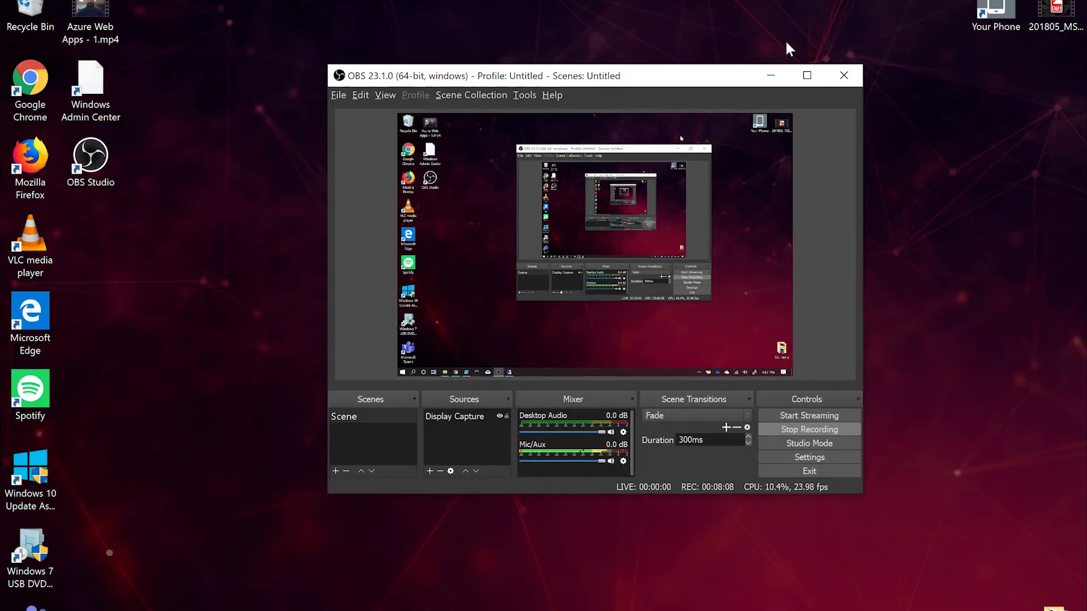
left_click(771, 75)
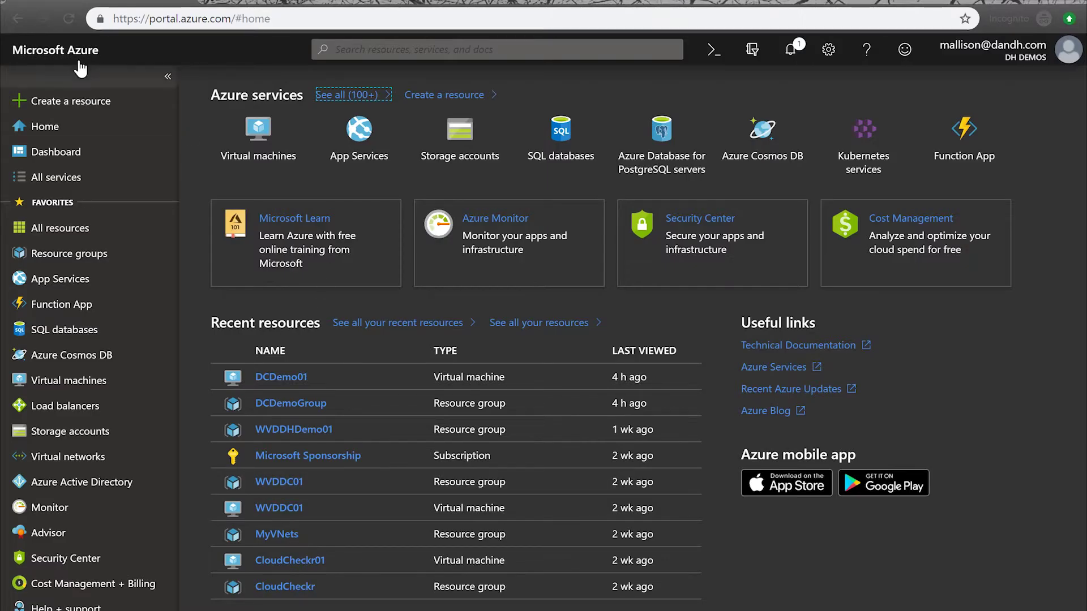
left_click(69, 483)
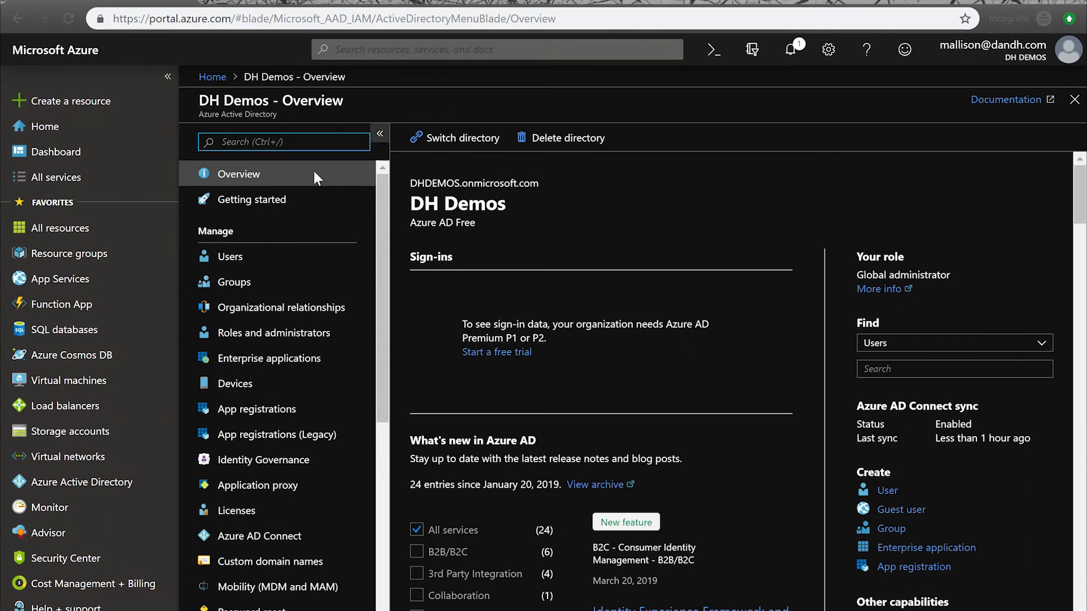
left_click(222, 259)
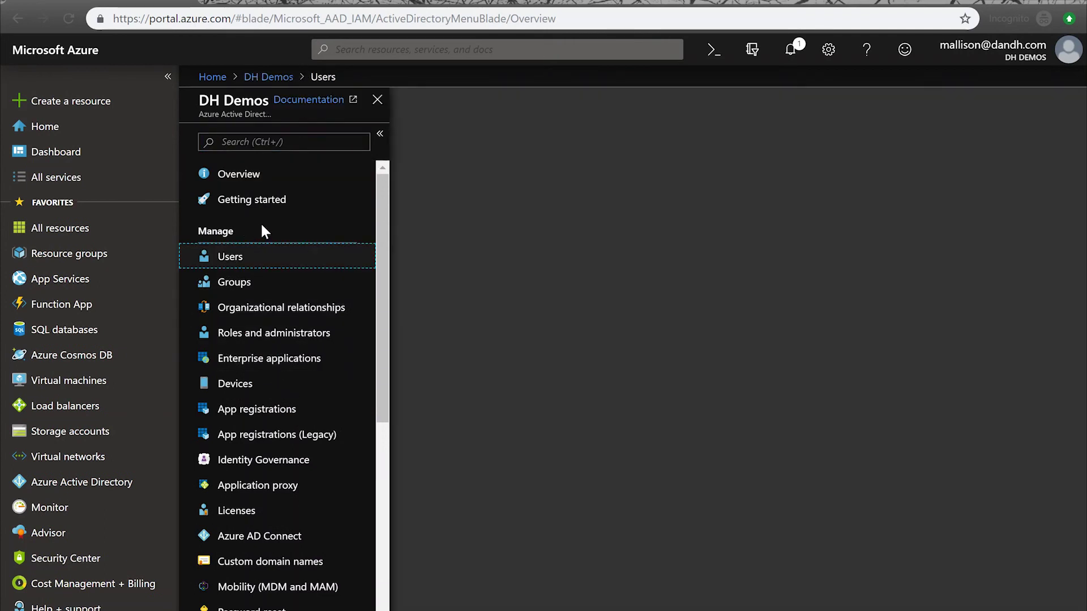